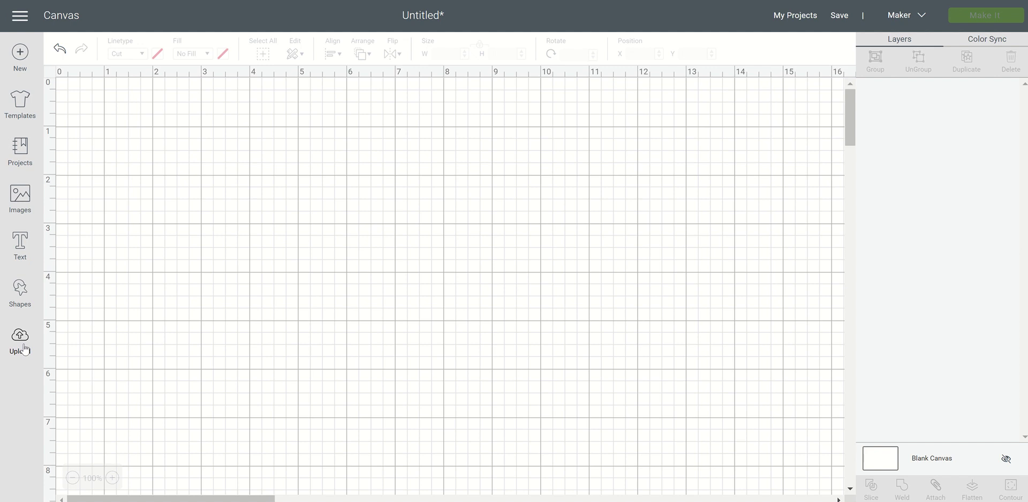
# Insert the previously uploaded Melanin Glamour Color 39 image onto the blank canvas.
pyautogui.click(24, 350)
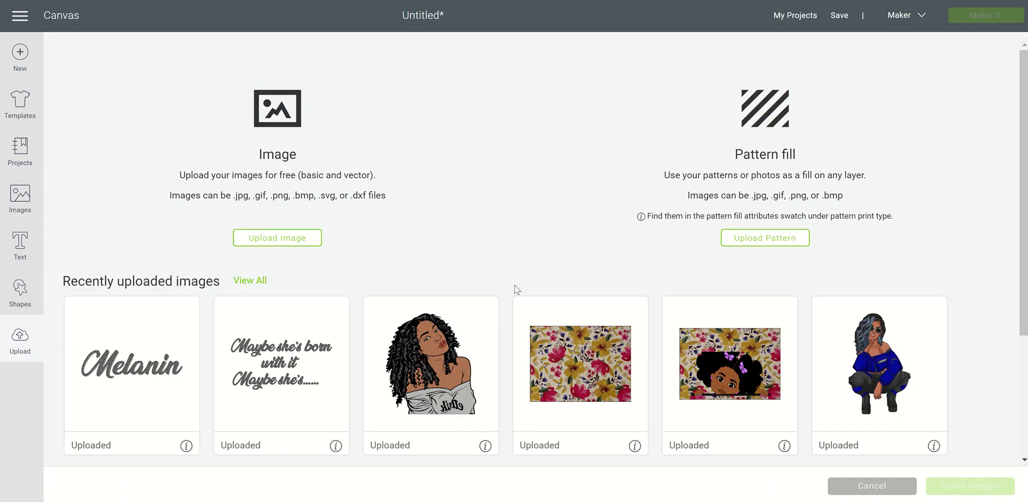
pyautogui.scroll(-3, 517, 290)
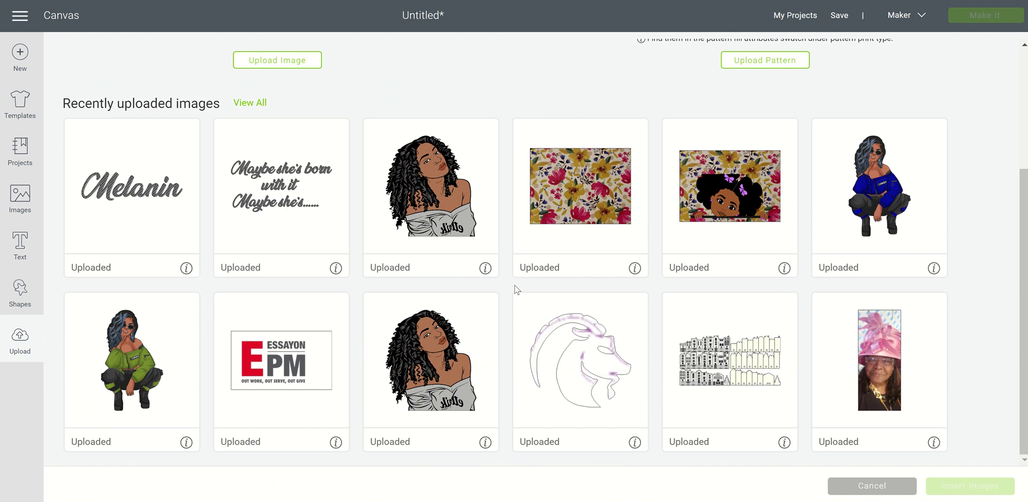
pyautogui.scroll(3, 517, 290)
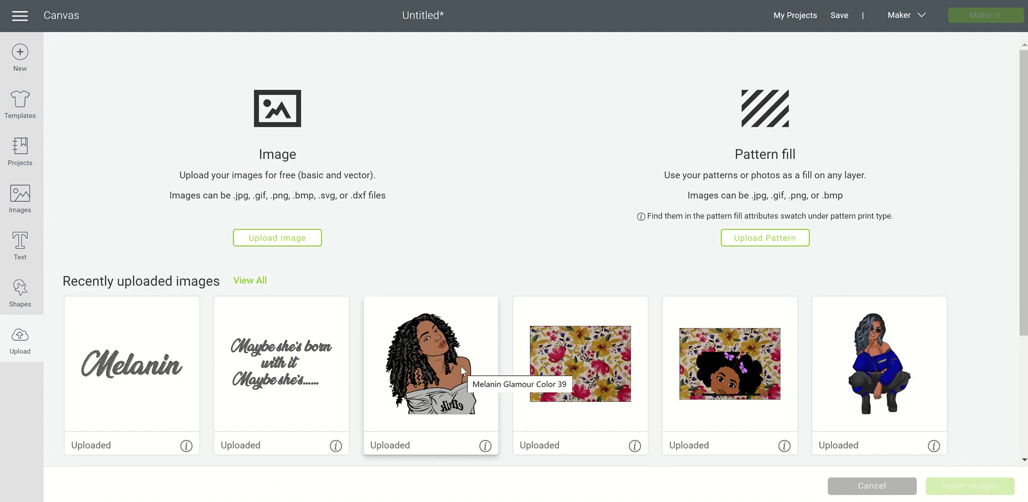
pyautogui.click(415, 339)
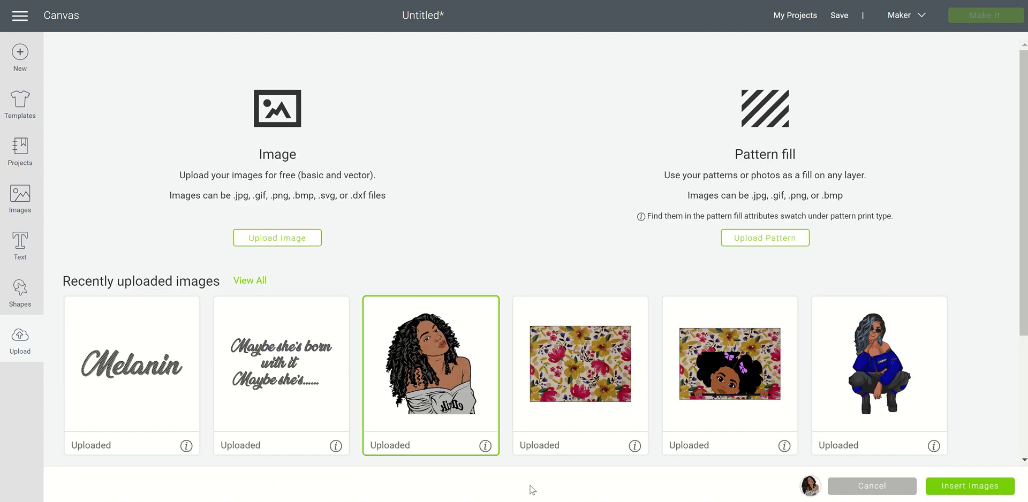
pyautogui.click(962, 487)
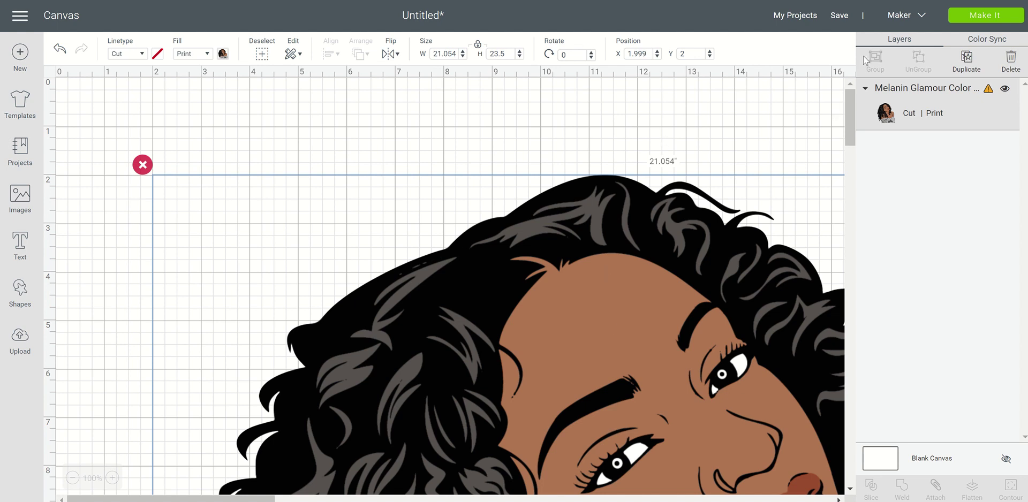
# Try to make the project with the image at its original size.
pyautogui.click(970, 20)
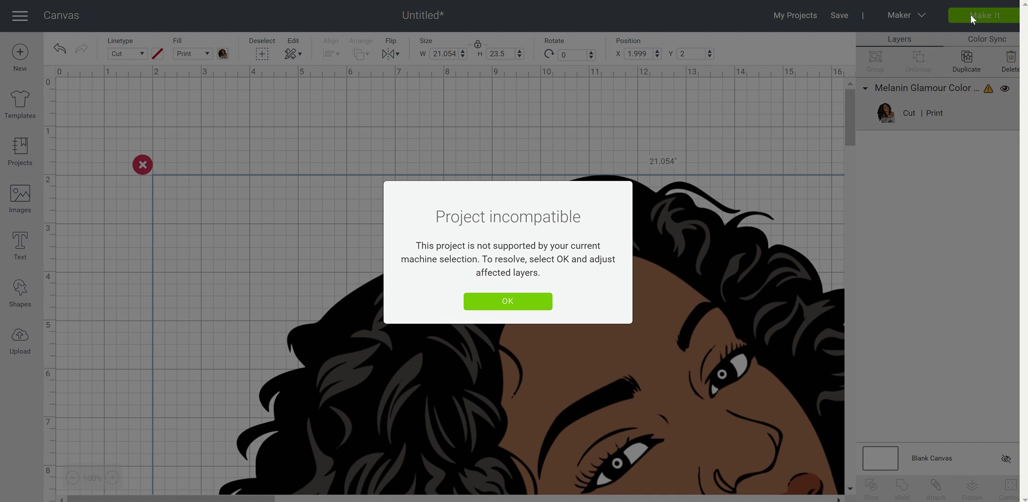
pyautogui.click(534, 301)
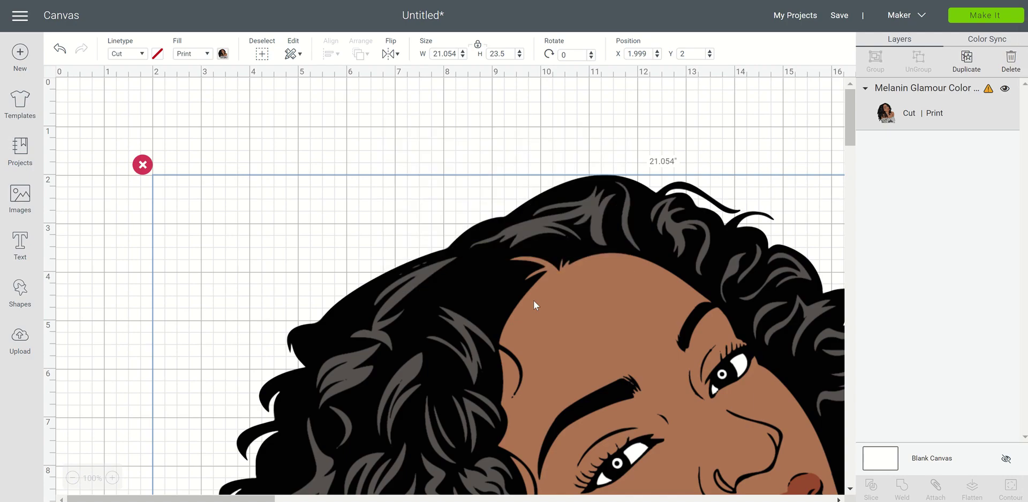
# Unlock the image's proportions and shrink it to about 16.04 inches wide by 19.36 inches high.
pyautogui.scroll(-8, 534, 301)
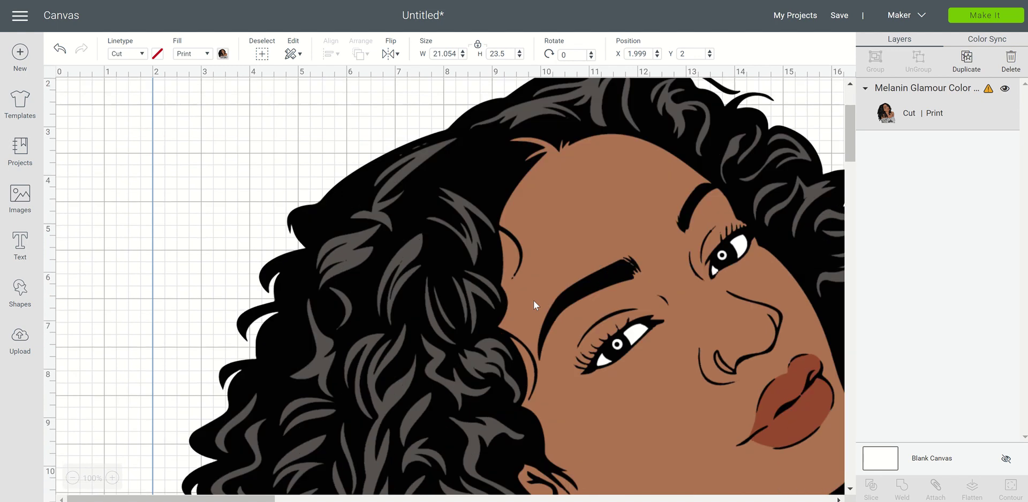
pyautogui.scroll(-10, 534, 301)
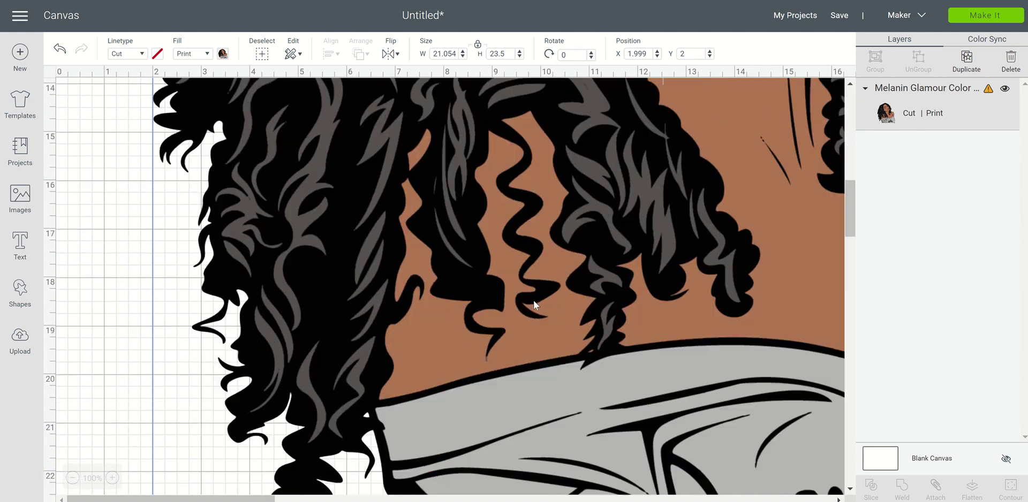
pyautogui.scroll(-1, 533, 300)
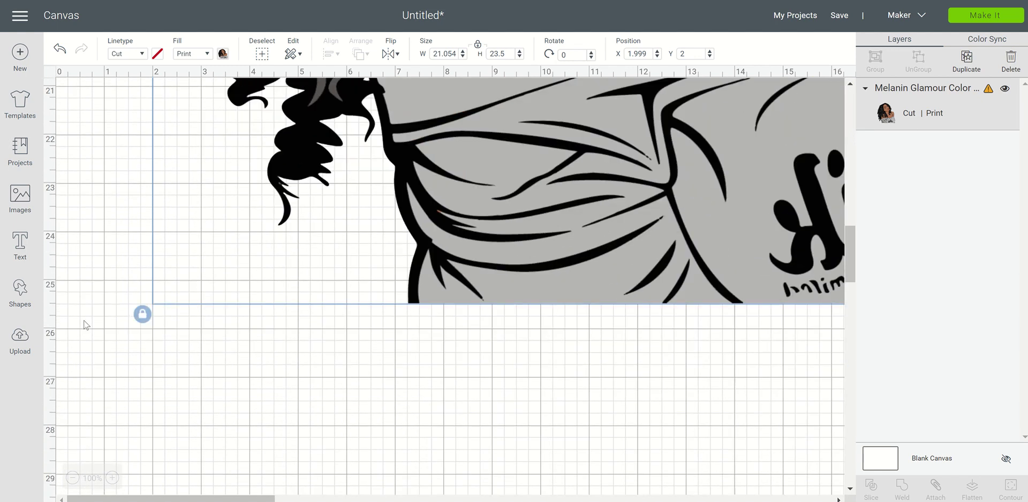
pyautogui.click(143, 315)
pyautogui.moveTo(271, 499); pyautogui.dragTo(462, 488)
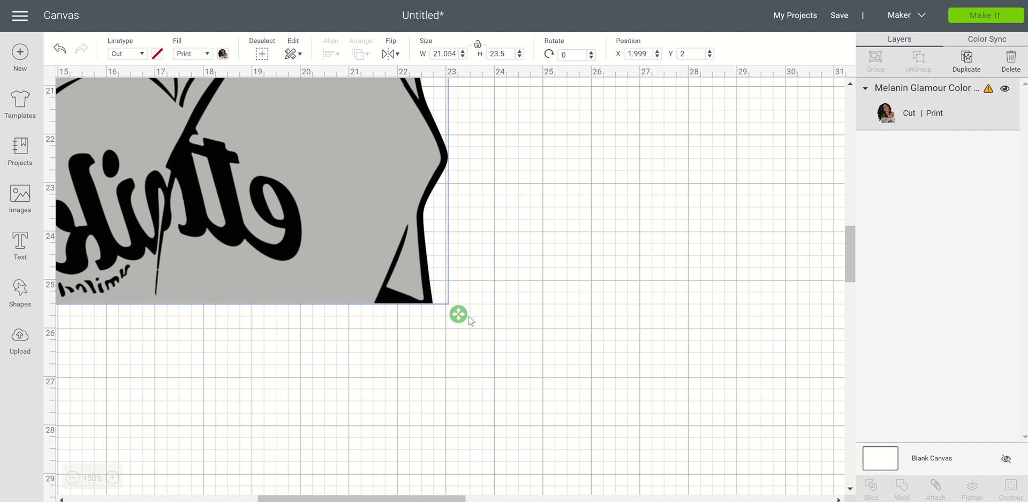
pyautogui.moveTo(463, 319); pyautogui.dragTo(203, 101)
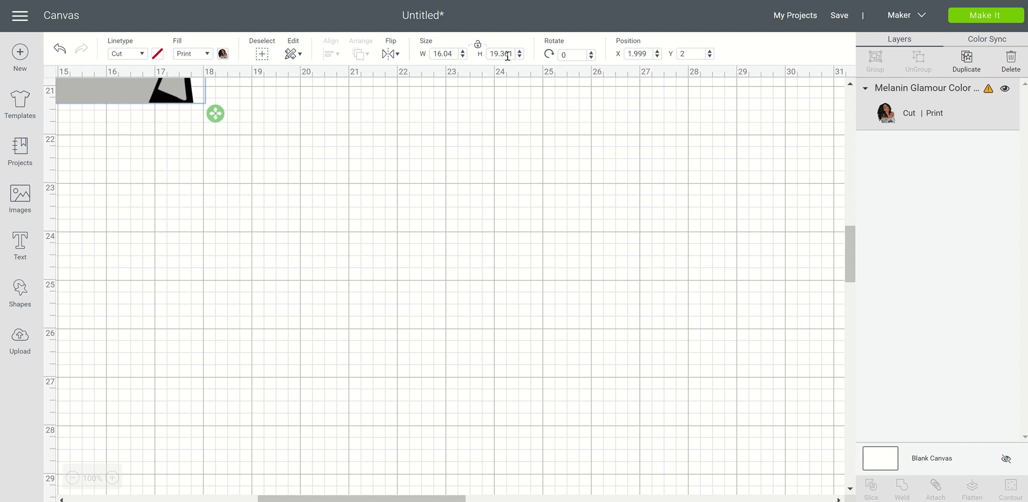
# Shrink the image further to about 5.23 inches wide by 8.44 inches high.
pyautogui.scroll(5, 404, 268)
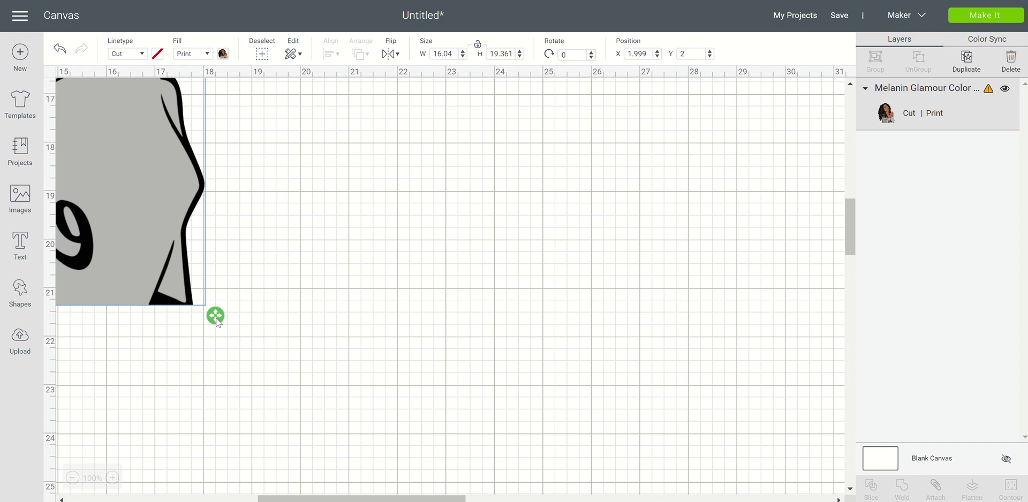
pyautogui.moveTo(215, 316); pyautogui.dragTo(116, 93)
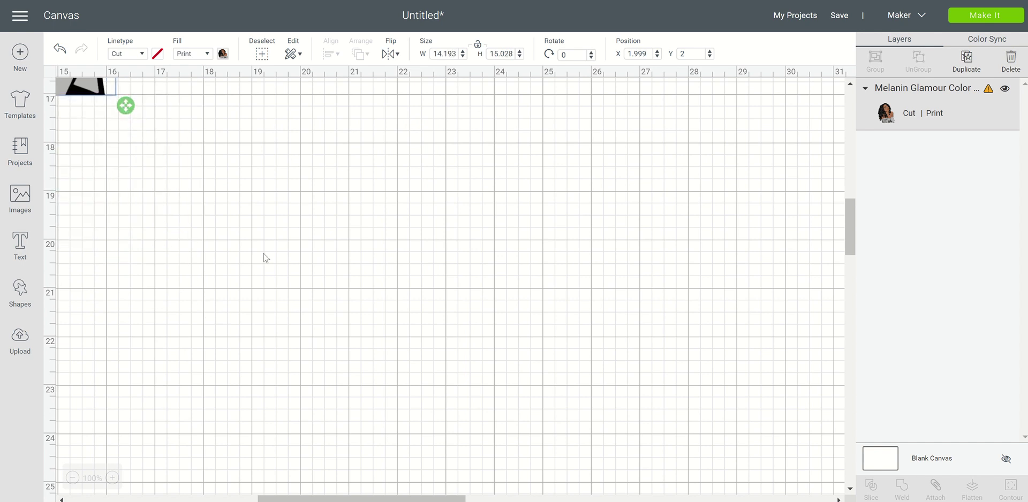
pyautogui.scroll(5, 264, 257)
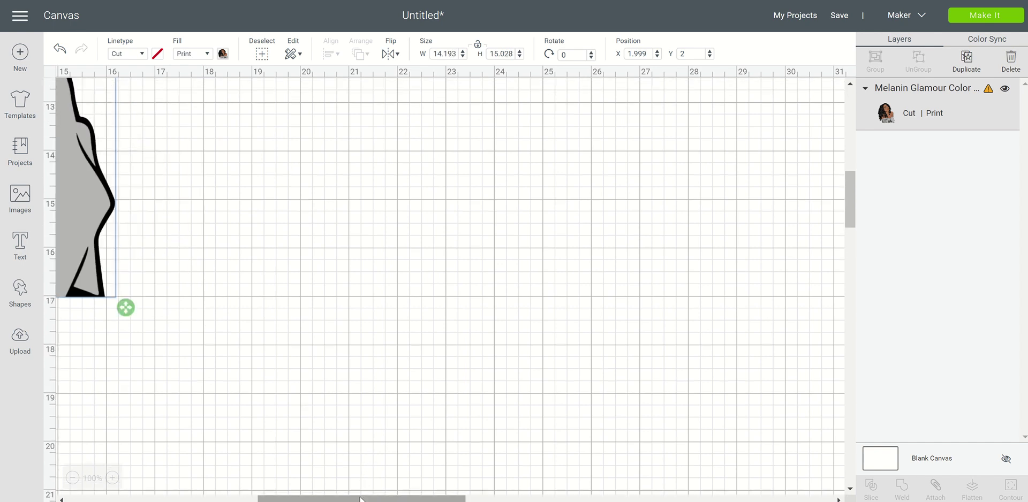
pyautogui.moveTo(362, 499); pyautogui.dragTo(122, 500)
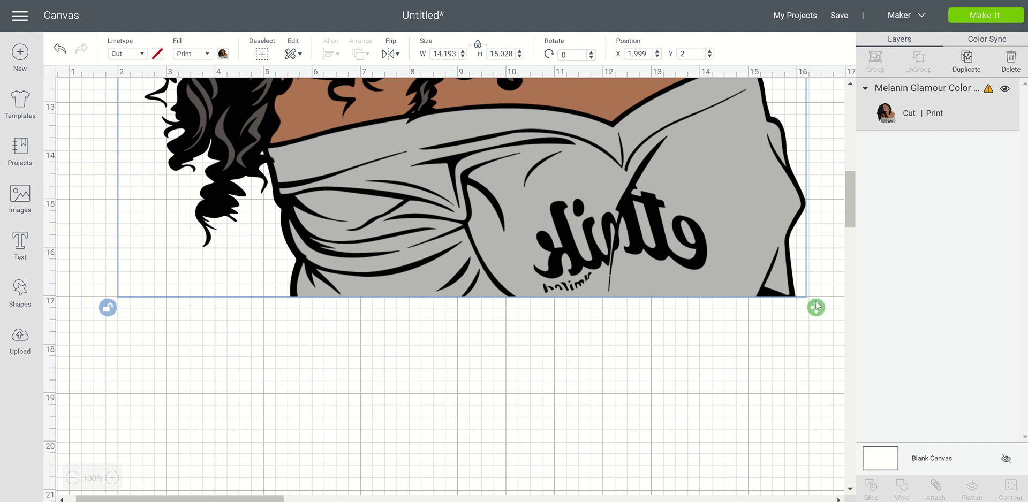
pyautogui.moveTo(815, 306); pyautogui.dragTo(365, 138)
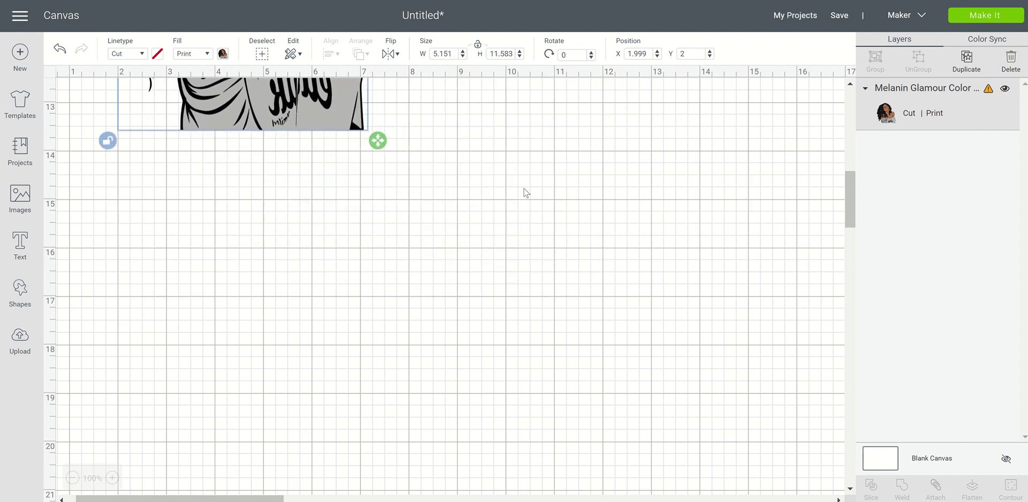
pyautogui.scroll(10, 525, 191)
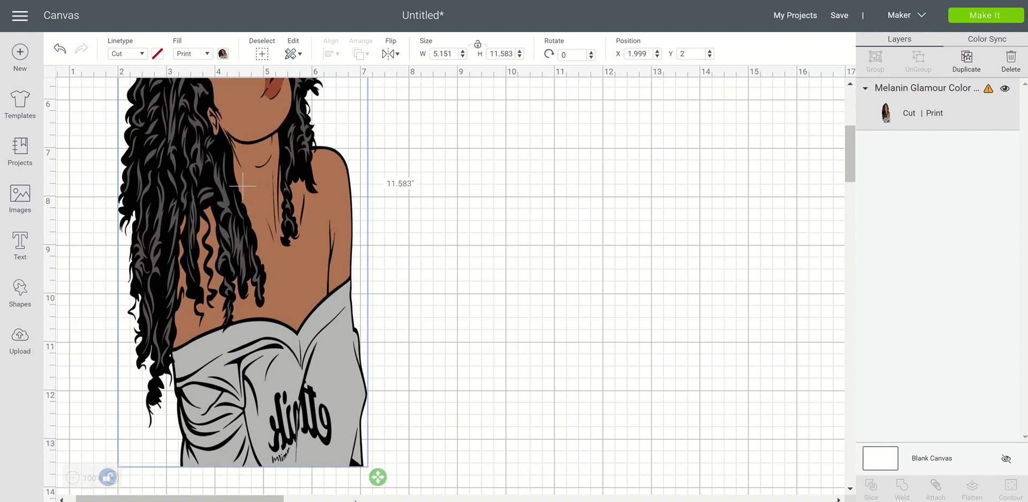
pyautogui.moveTo(378, 477); pyautogui.dragTo(386, 327)
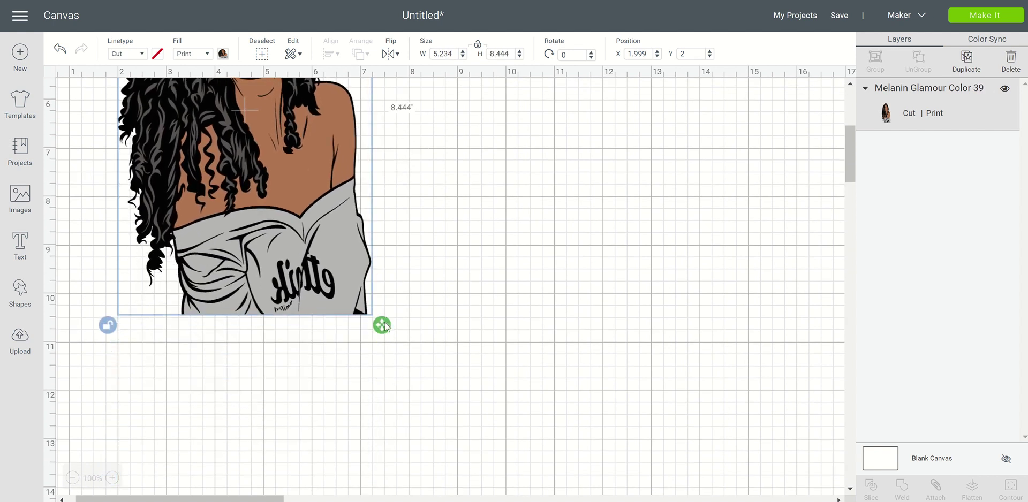
# Move the image up and to the left, to about X 1 and Y 1.42 on the canvas.
pyautogui.scroll(6, 512, 271)
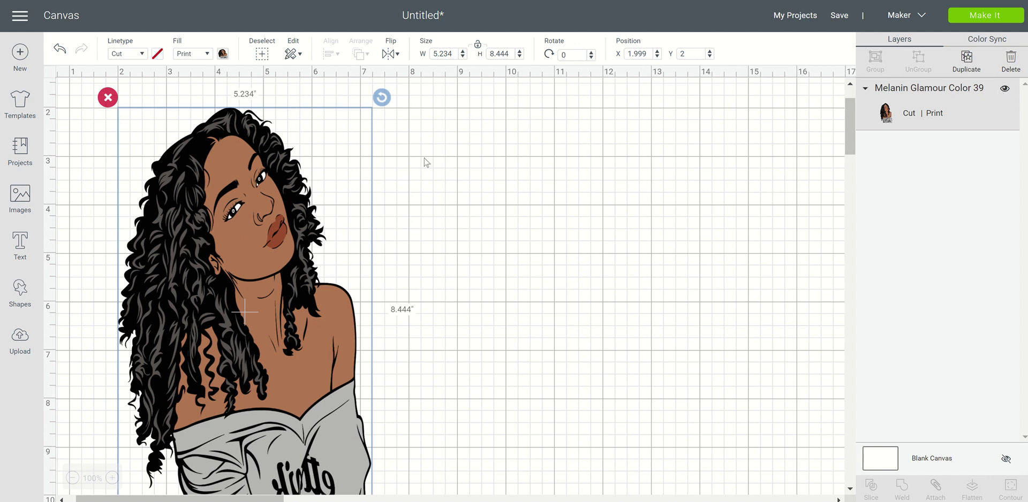
pyautogui.moveTo(283, 248)
pyautogui.mouseDown()
pyautogui.moveTo(282, 233)
pyautogui.moveTo(282, 247)
pyautogui.mouseUp()
pyautogui.scroll(-3, 423, 306)
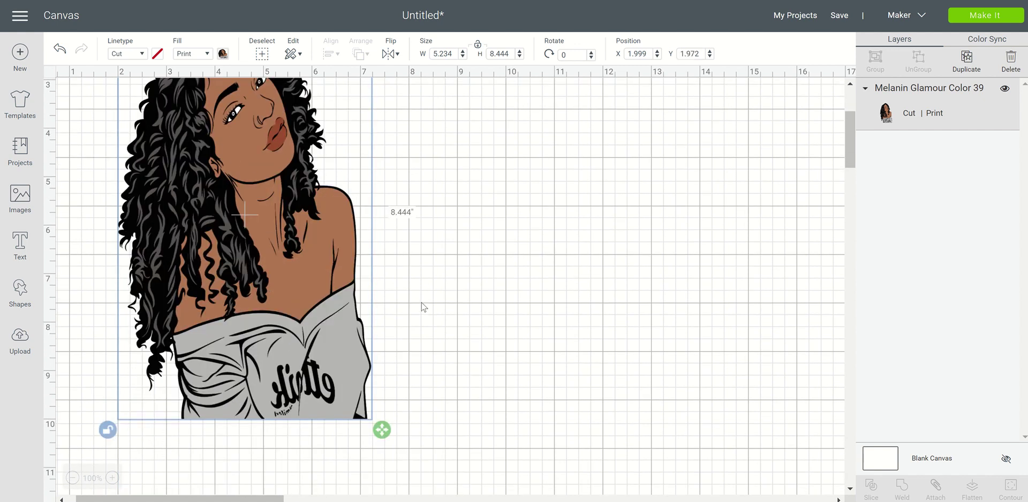
pyautogui.scroll(-2, 423, 306)
pyautogui.scroll(5, 423, 307)
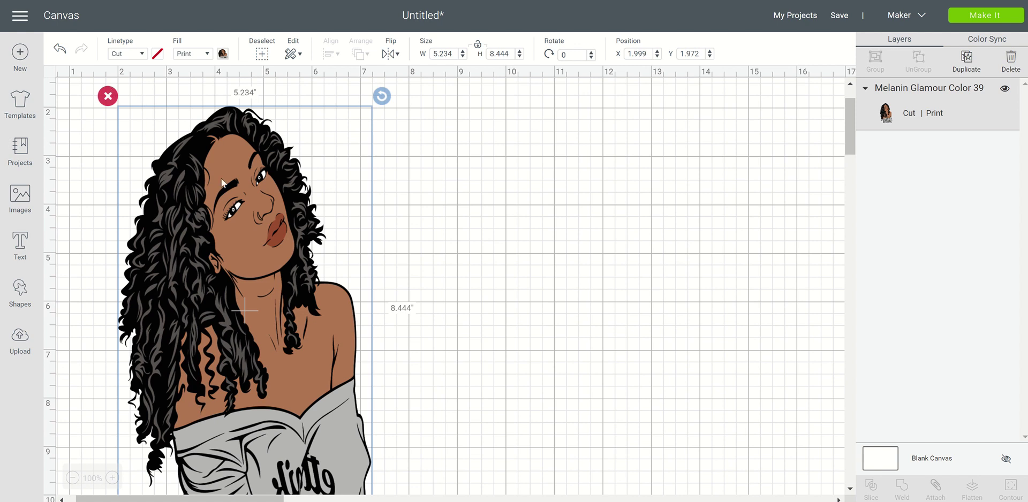
pyautogui.moveTo(345, 166); pyautogui.dragTo(295, 136)
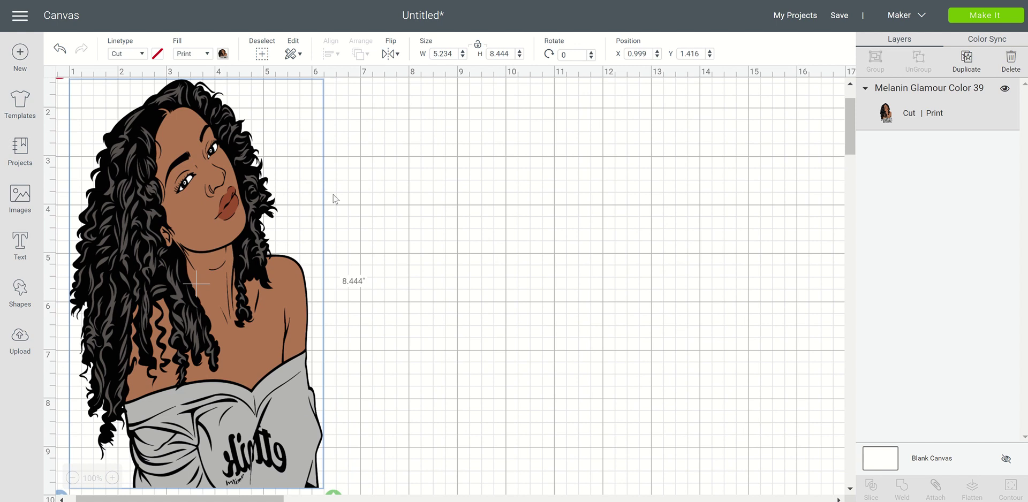
pyautogui.scroll(-3, 335, 198)
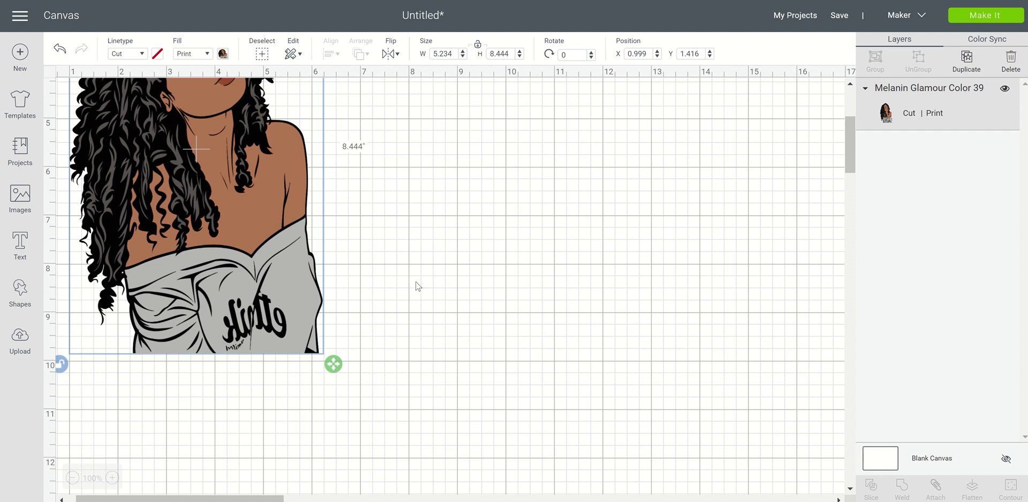
pyautogui.scroll(2, 349, 295)
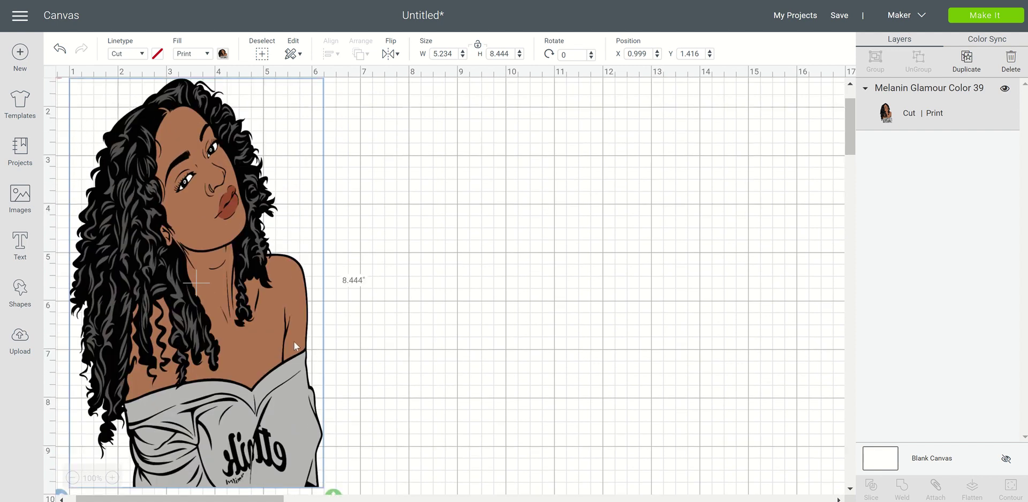
# Resize the image to about 4.97 by 5.53 inches and move it to about X 0.99, Y 0.19.
pyautogui.moveTo(333, 431); pyautogui.dragTo(321, 289)
pyautogui.scroll(3, 237, 324)
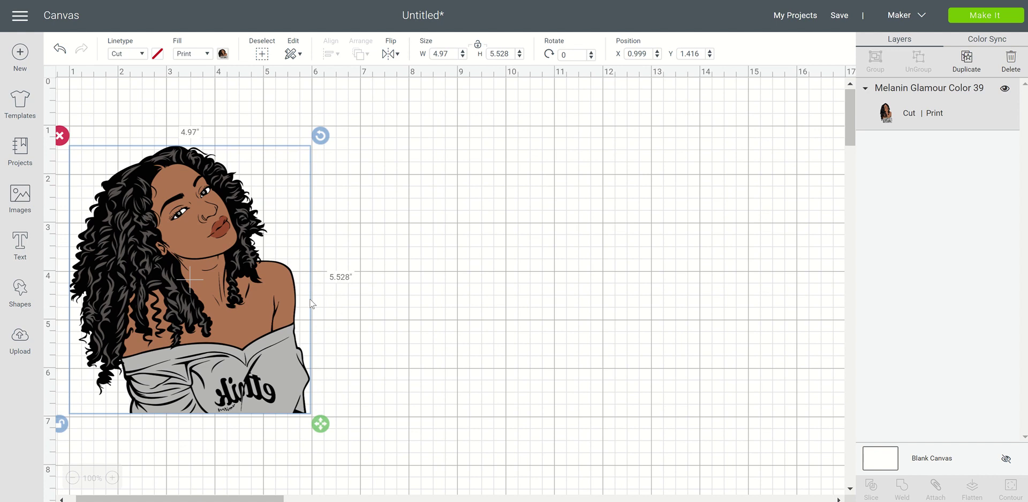
pyautogui.moveTo(237, 323); pyautogui.dragTo(236, 266)
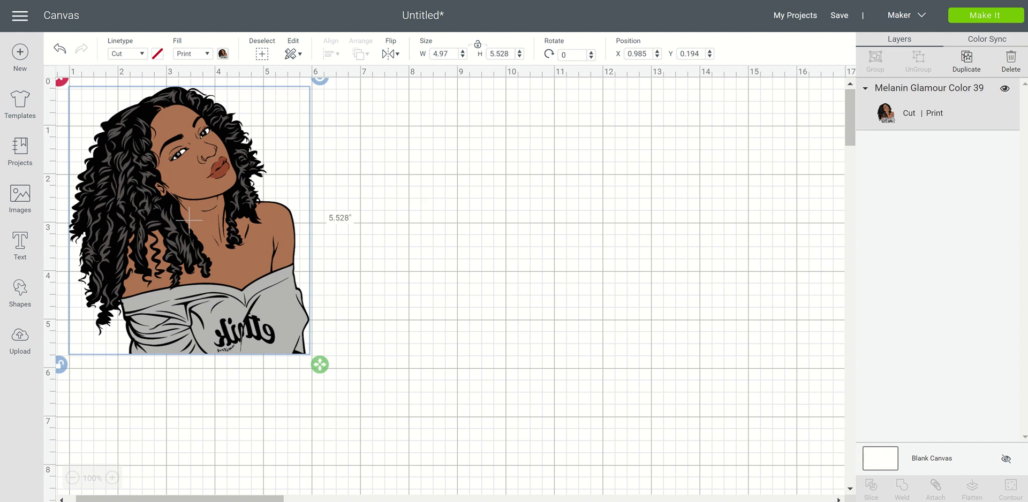
# Preview the image's print and cut layout on the mat, then return to the canvas.
pyautogui.click(967, 20)
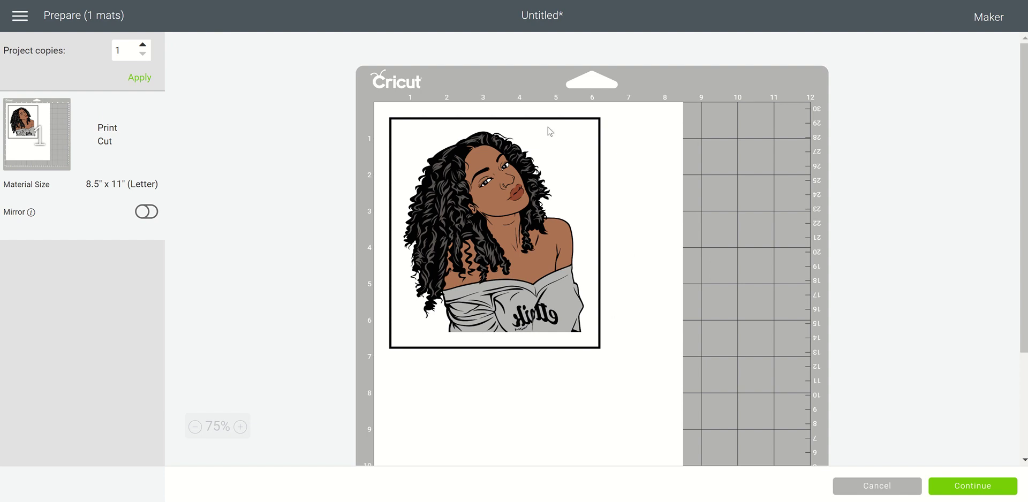
pyautogui.click(851, 488)
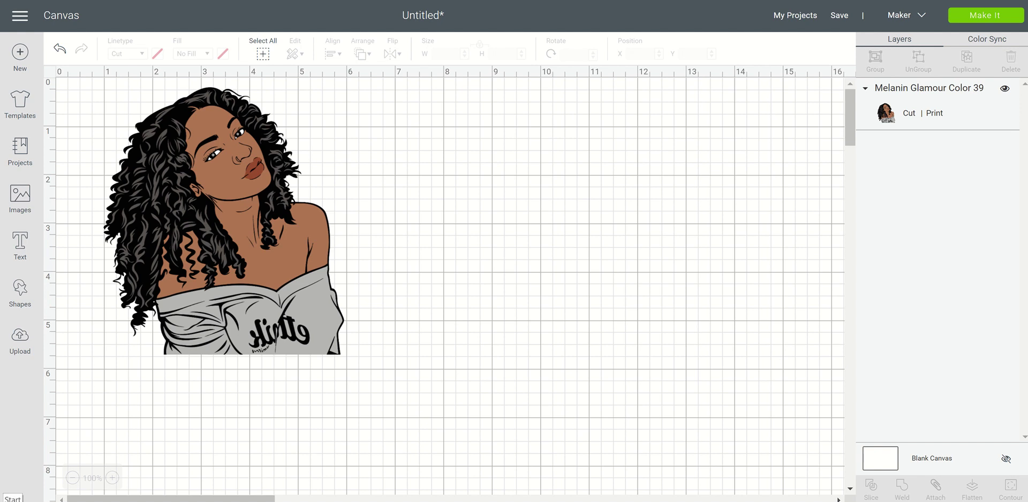
# Switch to the blank Presentation5 file in PowerPoint.
pyautogui.click(12, 499)
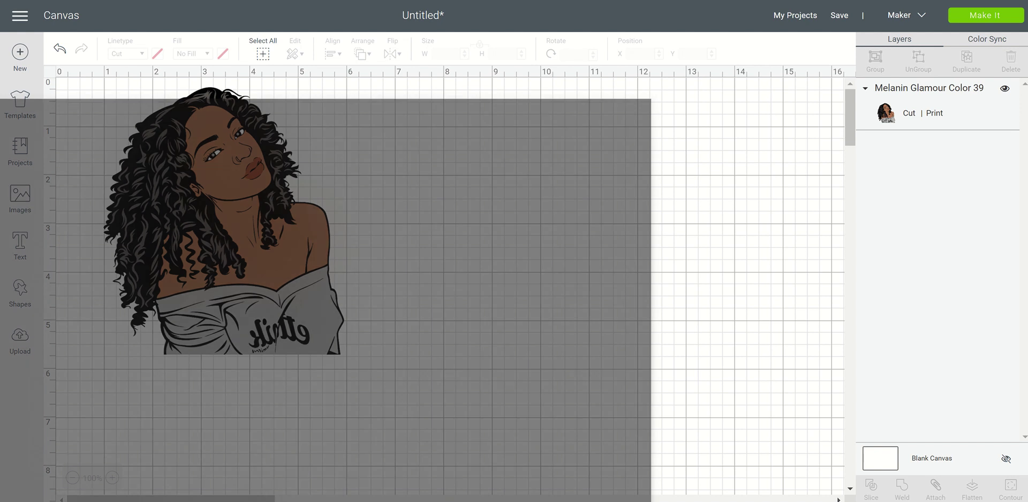
pyautogui.write('q')
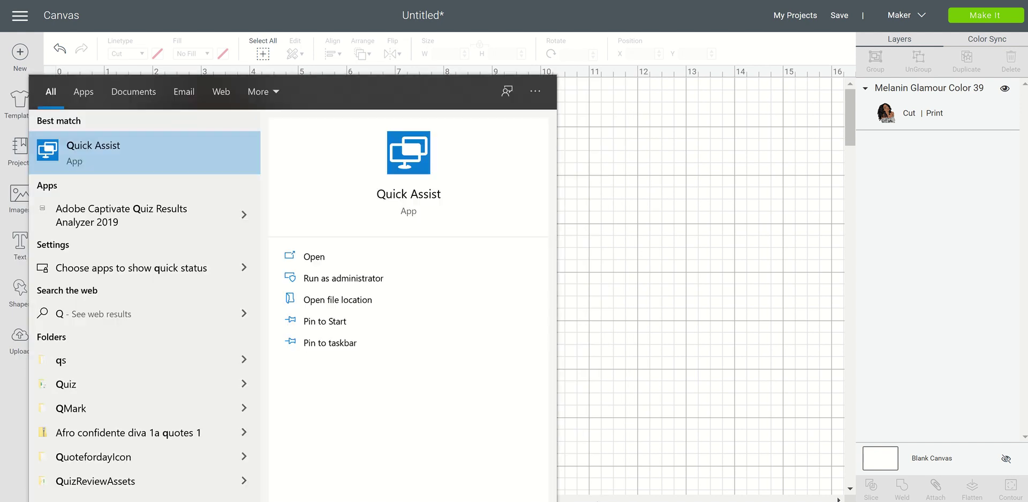
pyautogui.moveTo(656, 501)
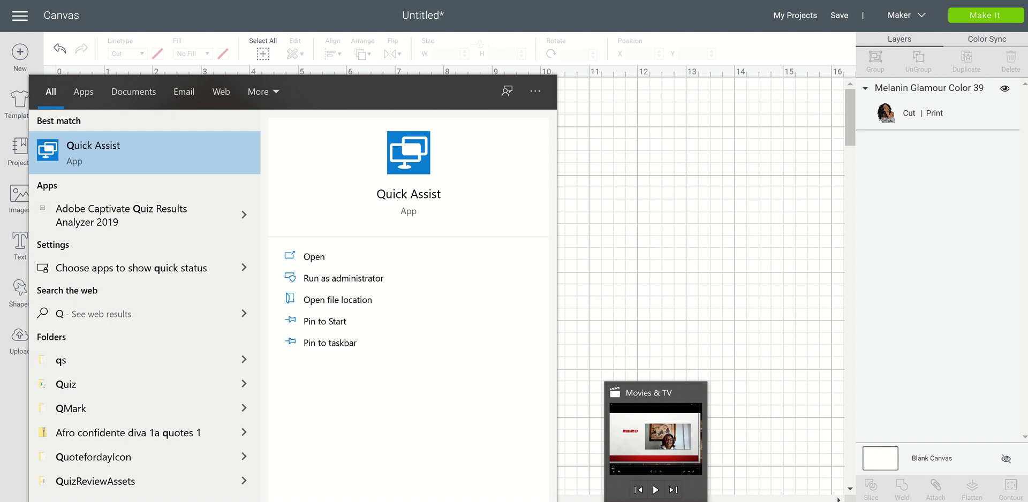
pyautogui.click(522, 501)
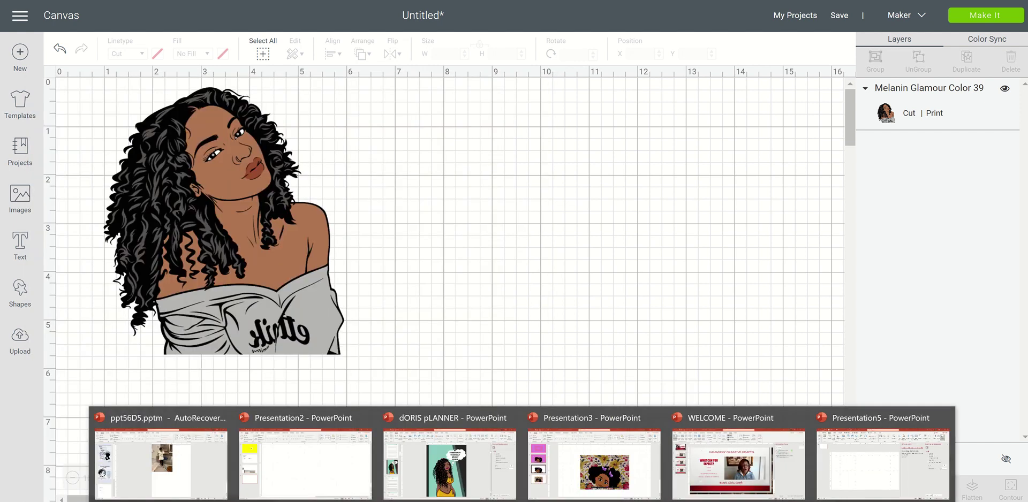
pyautogui.click(832, 451)
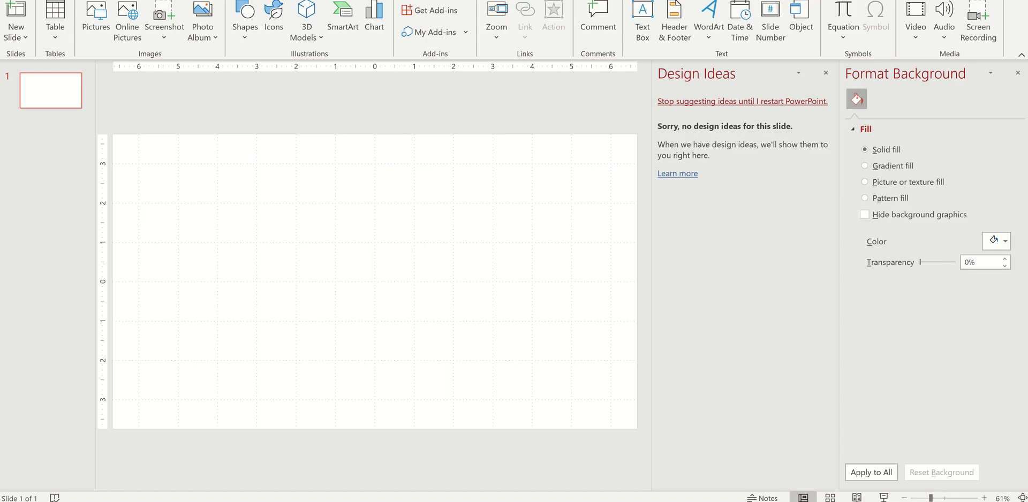